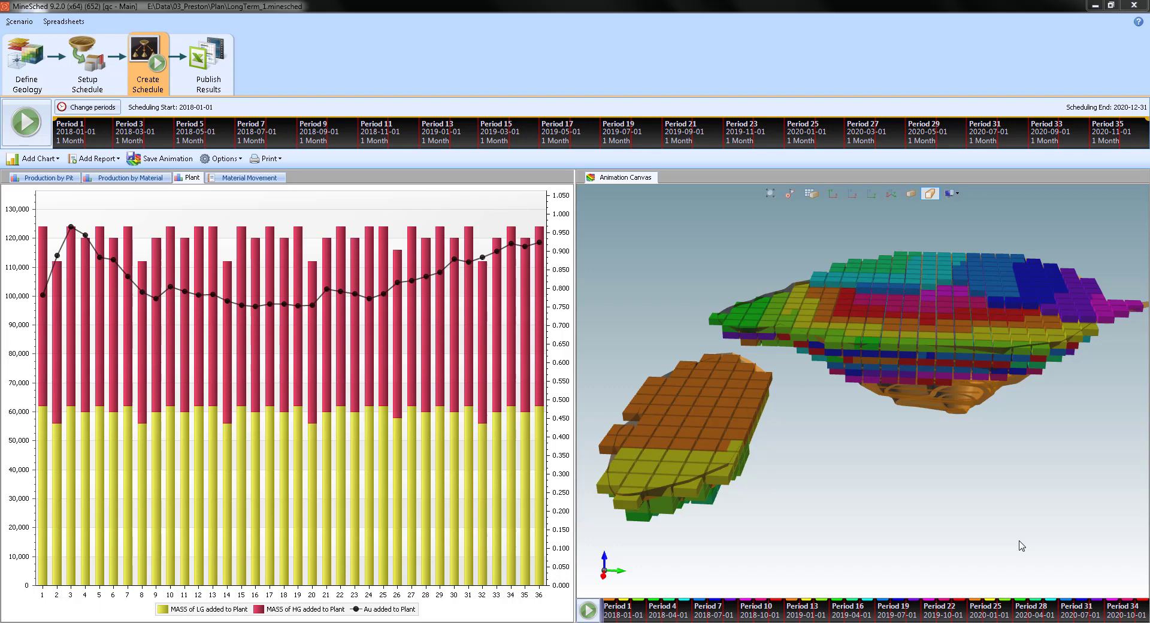
# In Setup Schedule > Targets, add a quality target with Destination Plant, Quality Au, Value 1
pyautogui.click(102, 67)
pyautogui.click(450, 65)
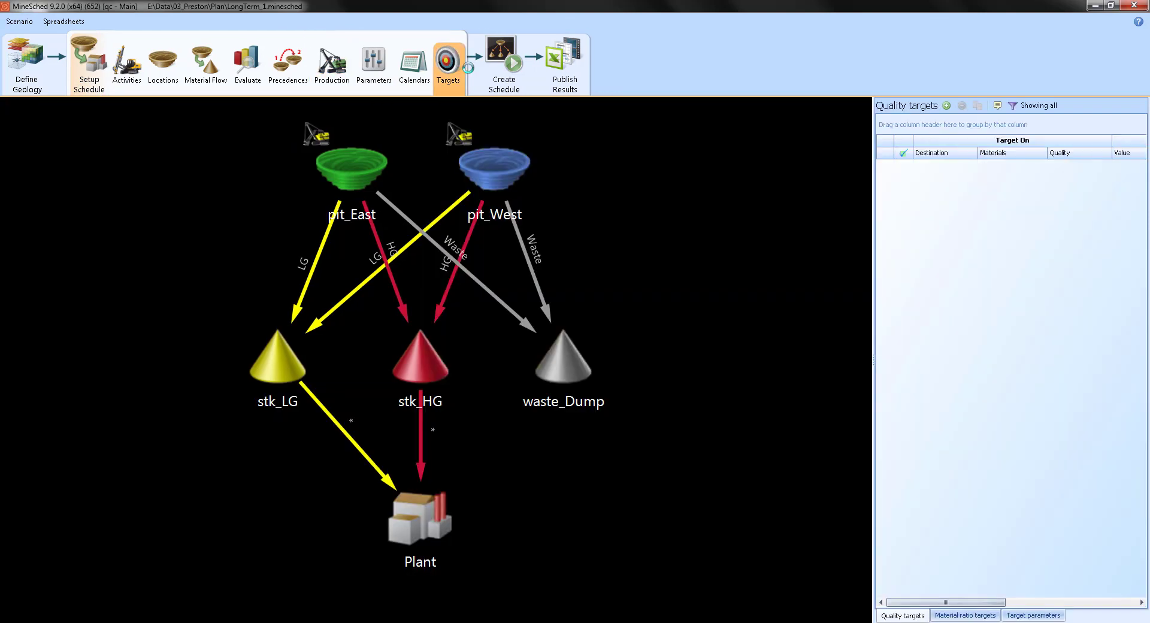
pyautogui.moveTo(873, 236); pyautogui.dragTo(693, 237)
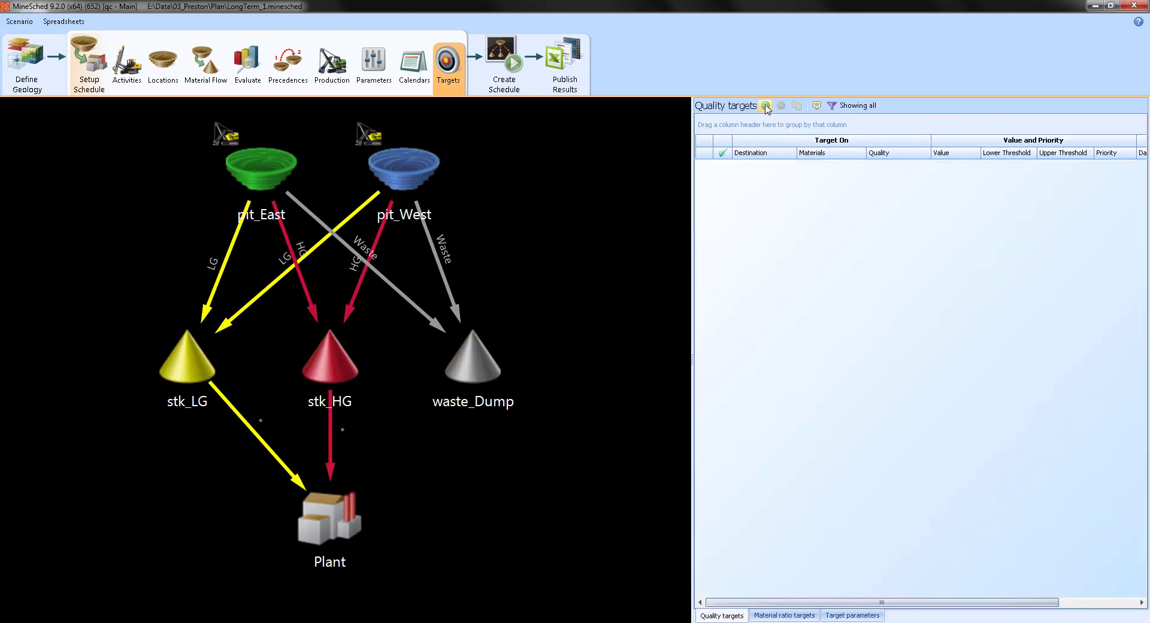
pyautogui.click(765, 106)
pyautogui.click(763, 168)
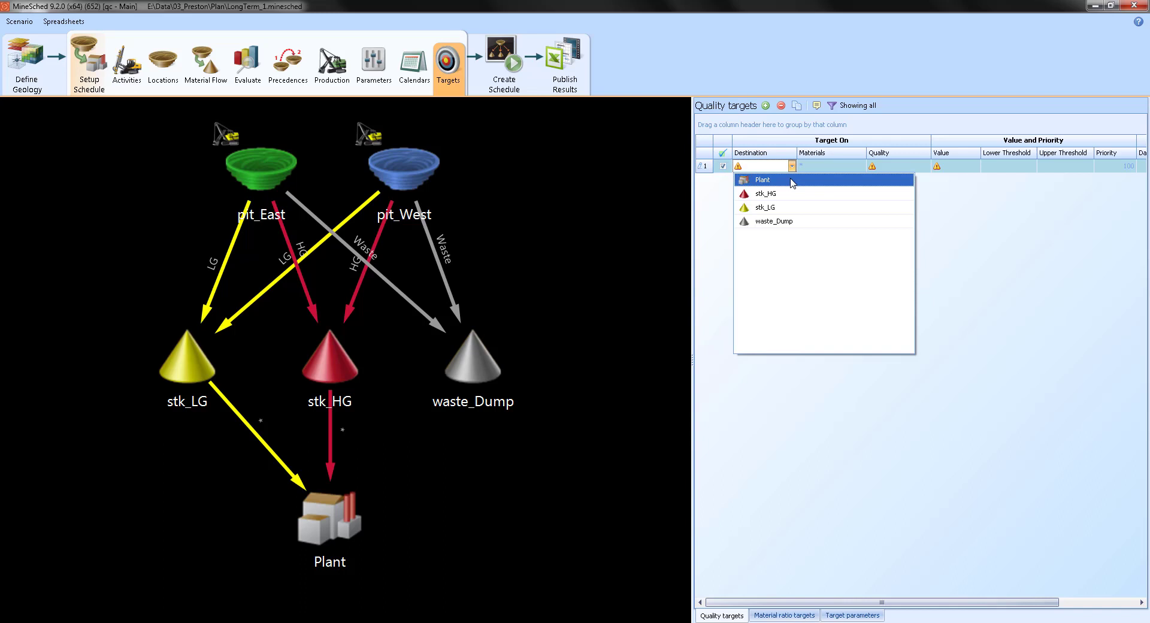
pyautogui.click(792, 181)
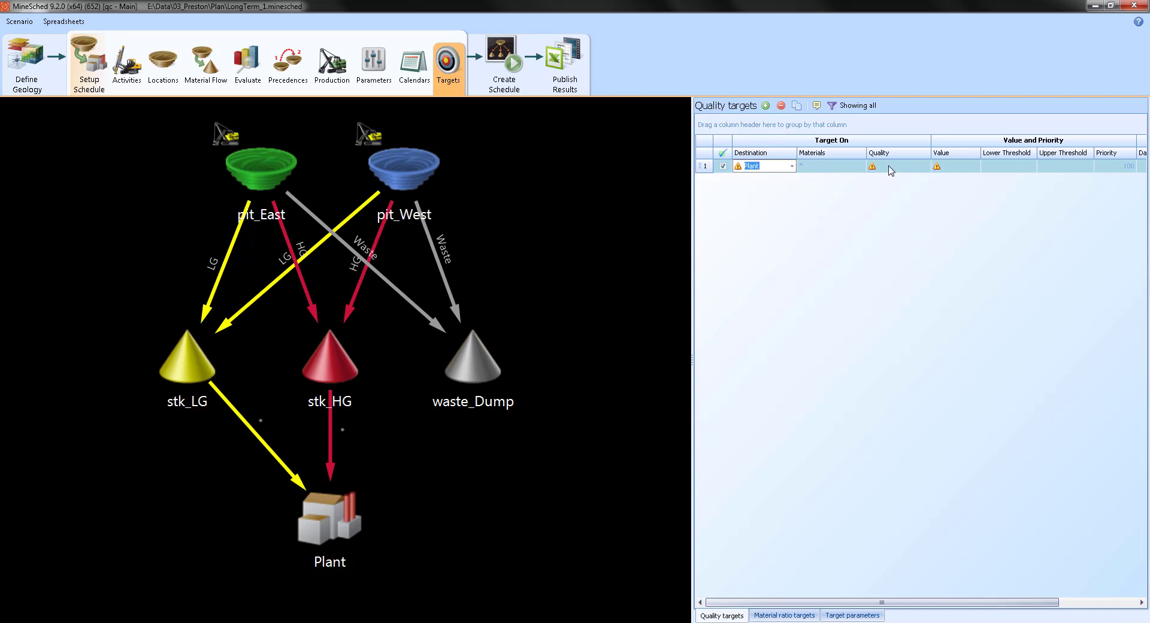
pyautogui.click(892, 170)
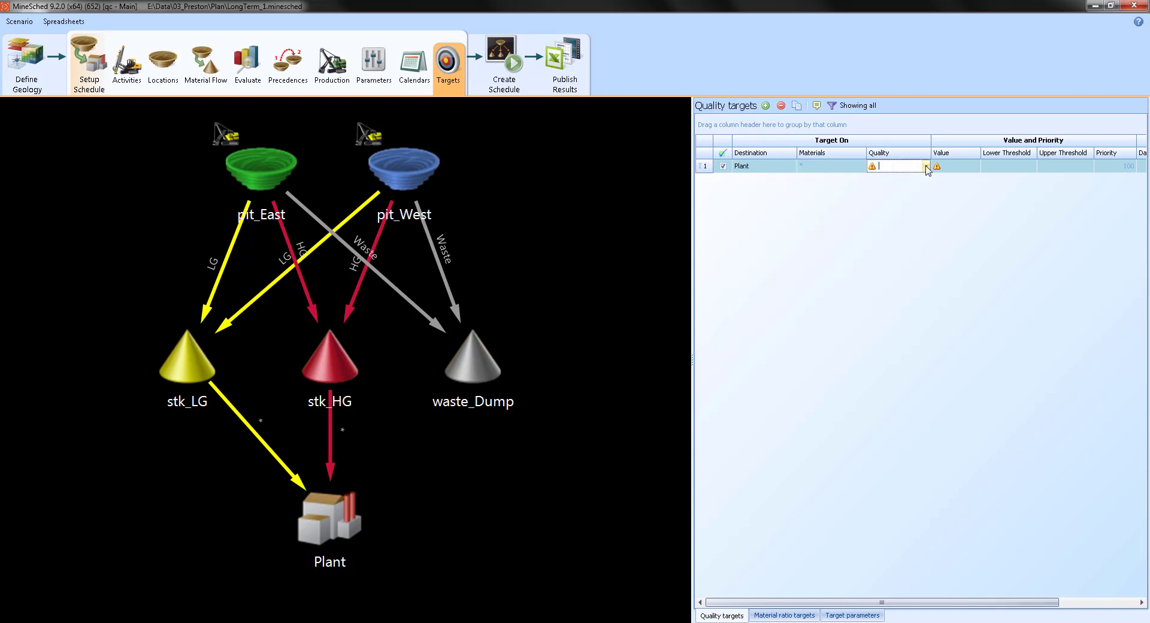
pyautogui.click(927, 170)
pyautogui.click(895, 189)
pyautogui.write('1')
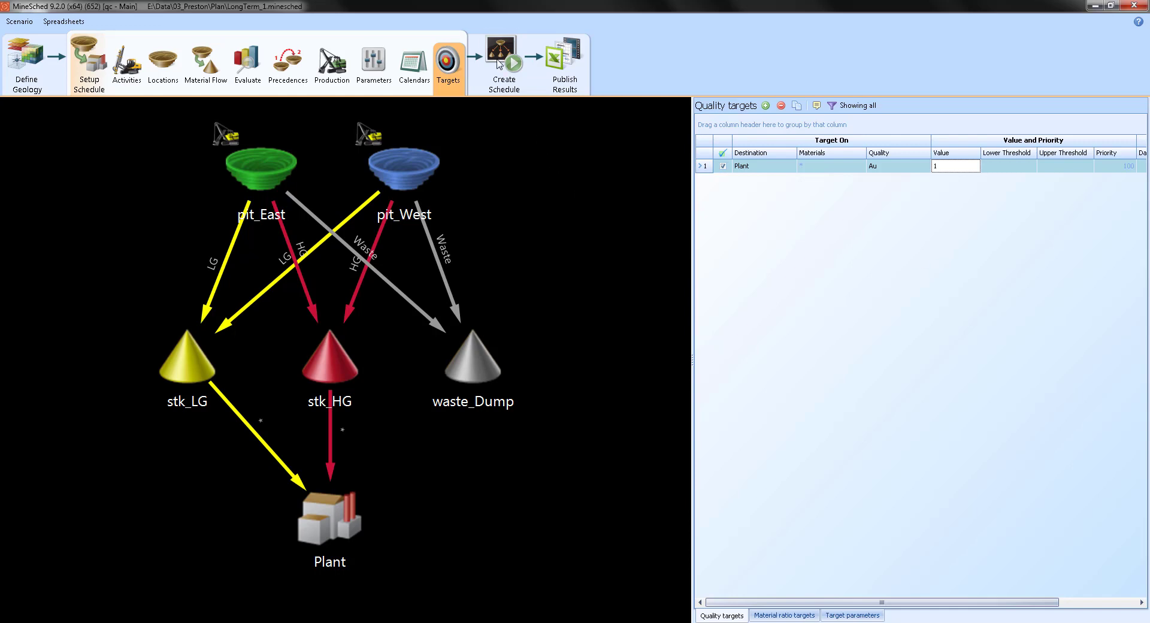
# Rerun the schedule from the results view against the new Au target
pyautogui.click(500, 58)
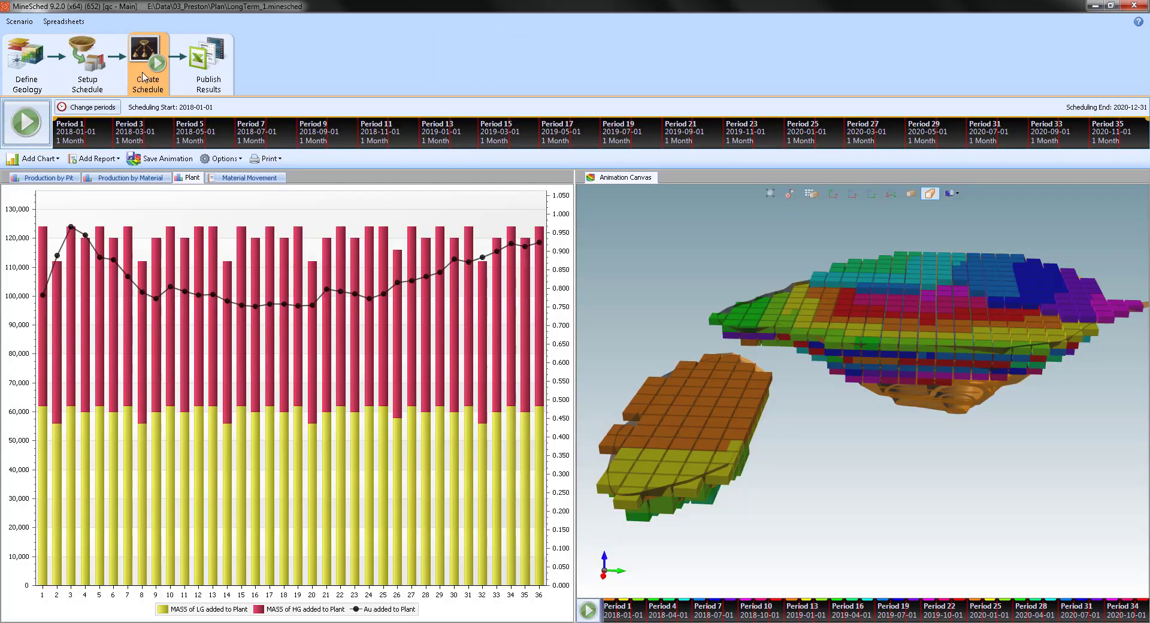
pyautogui.click(27, 123)
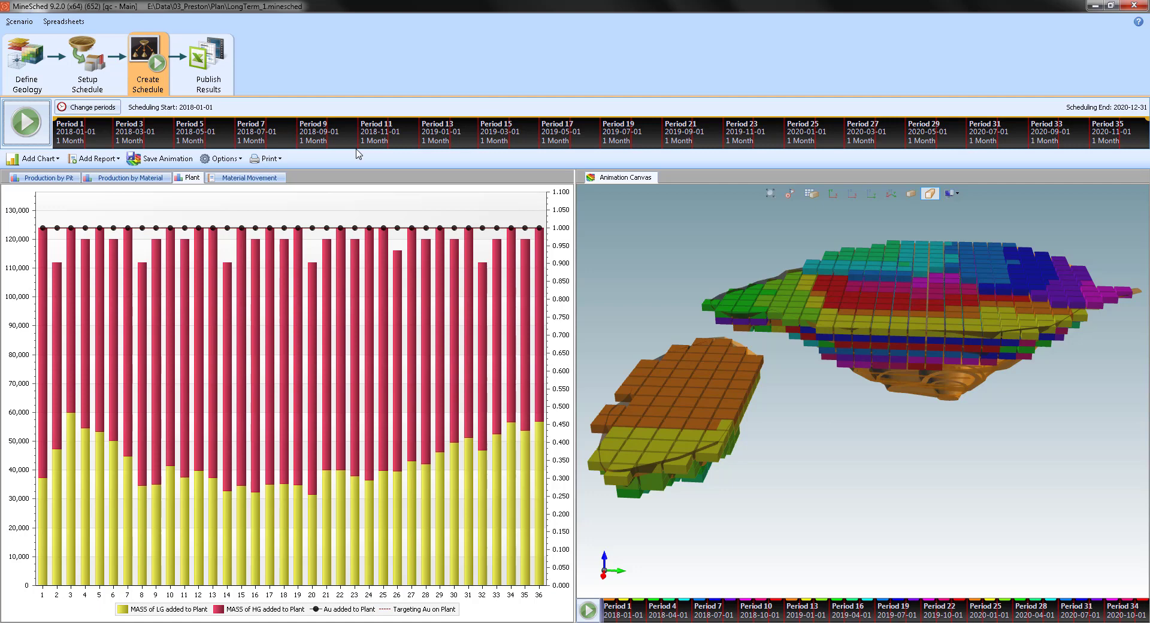
pyautogui.press('alt')
# Tilt the 3D pit view, then play and stop the mining sequence animation
pyautogui.moveTo(892, 312); pyautogui.dragTo(883, 313)
pyautogui.click(587, 610)
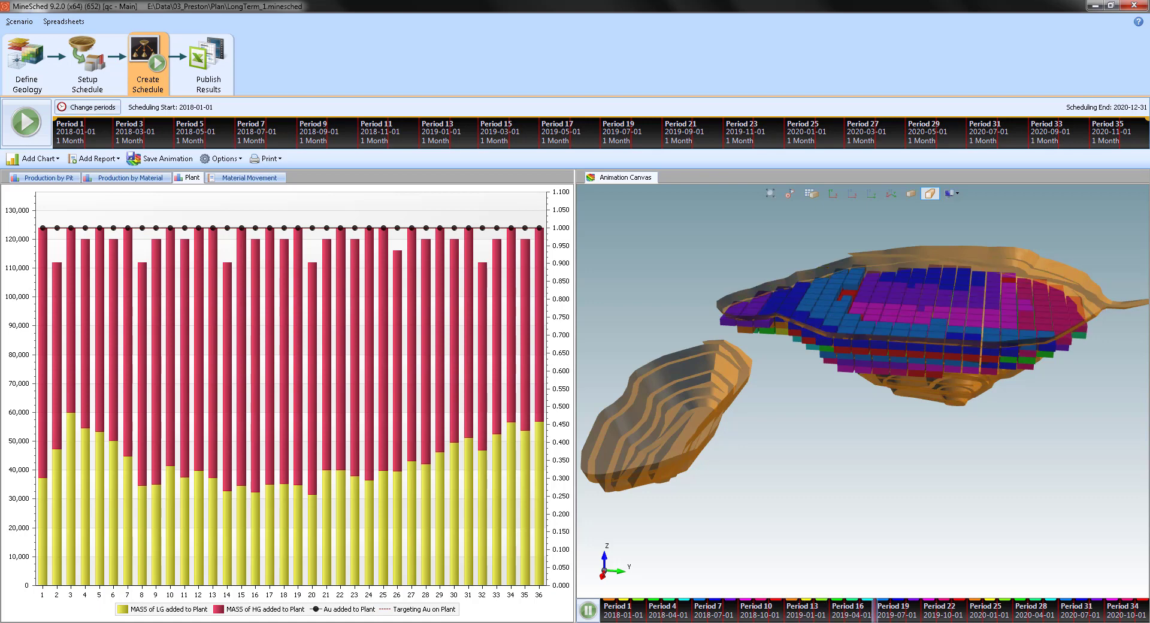
pyautogui.press('space')
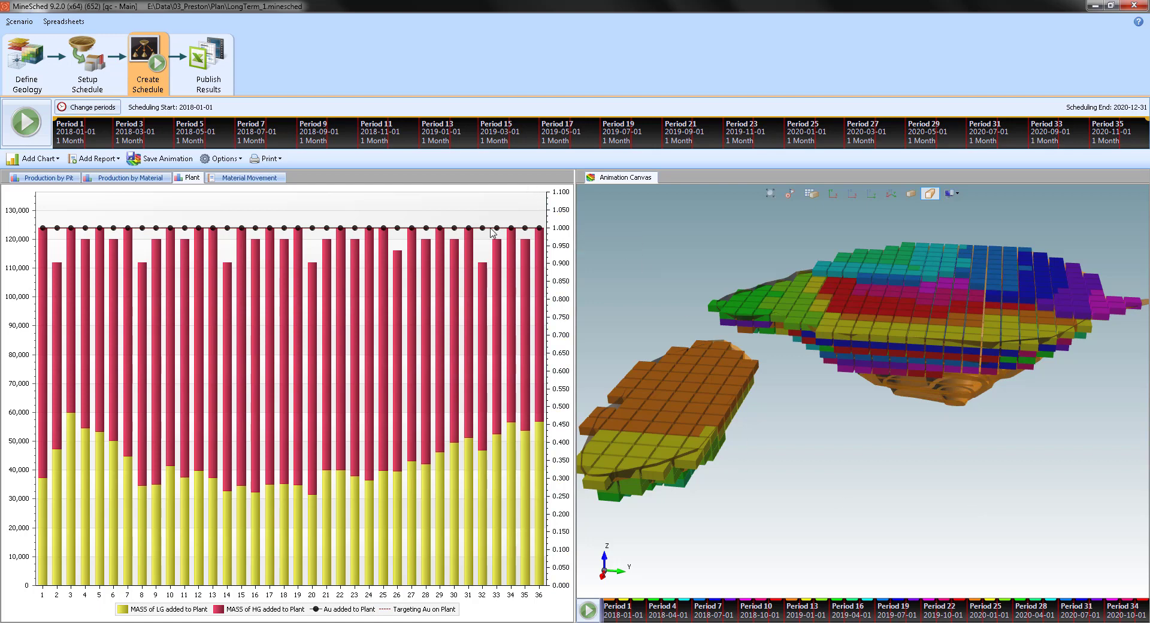
# Duplicate the Plant Au target into three rows valued 0.8, 1 and 1.2
pyautogui.click(88, 66)
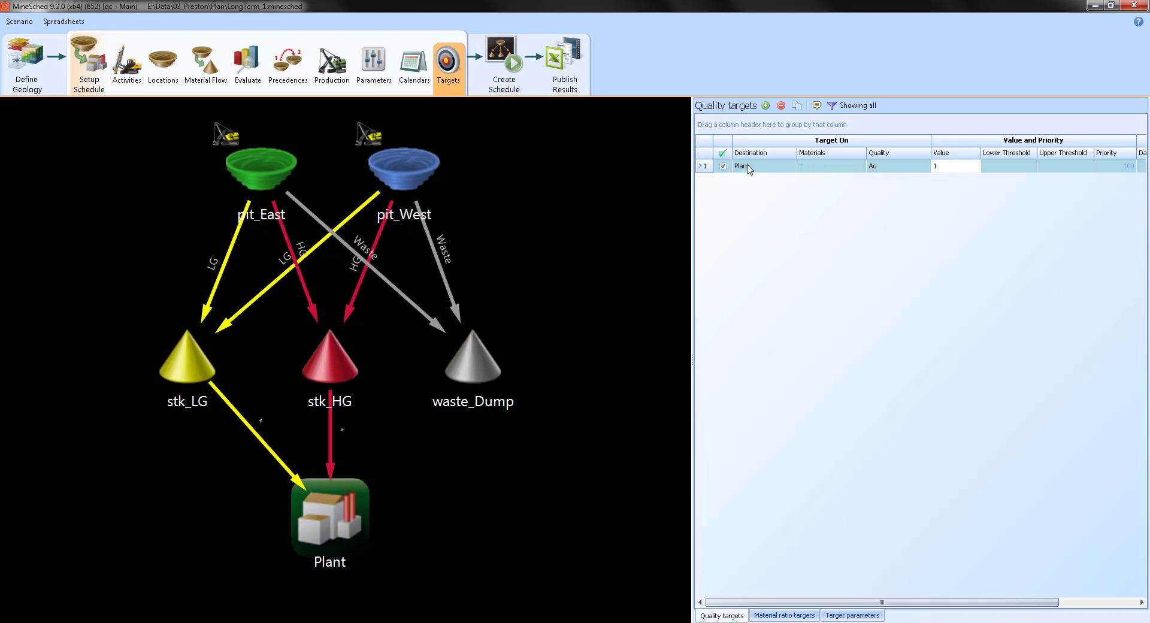
pyautogui.click(797, 105)
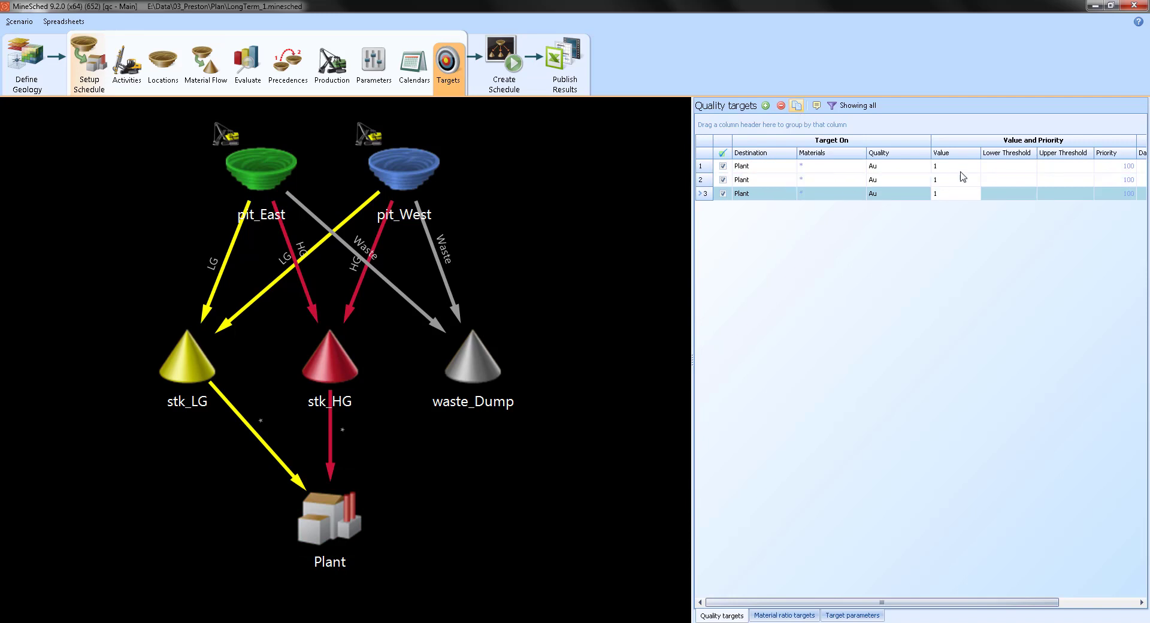
pyautogui.click(951, 167)
pyautogui.write('0.8')
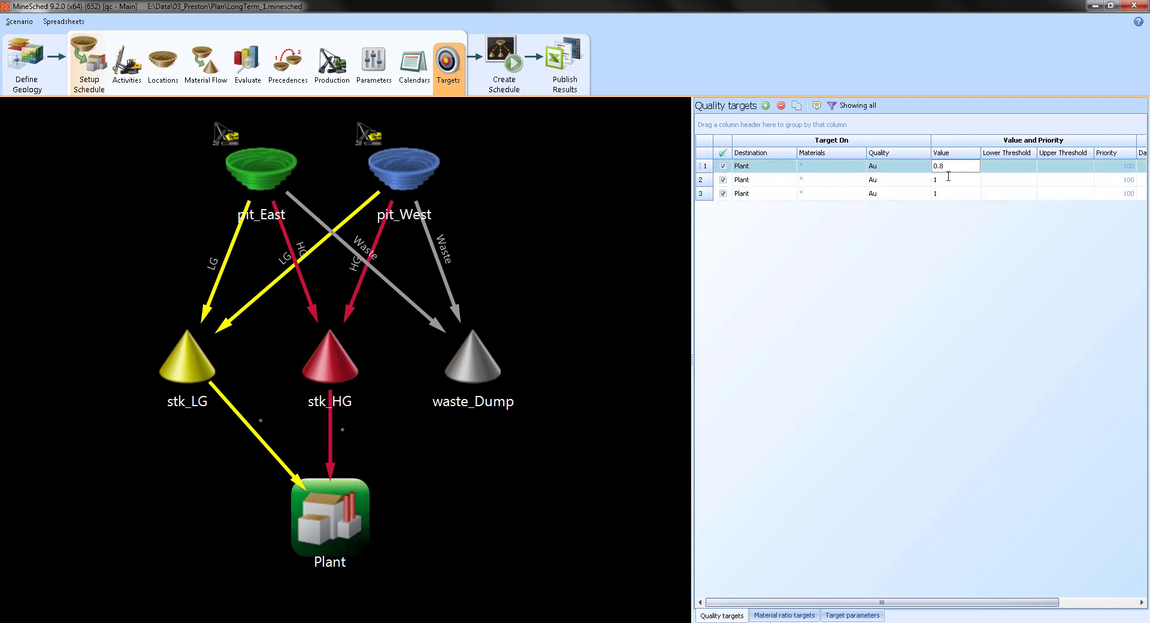
pyautogui.click(952, 181)
pyautogui.write('.2')
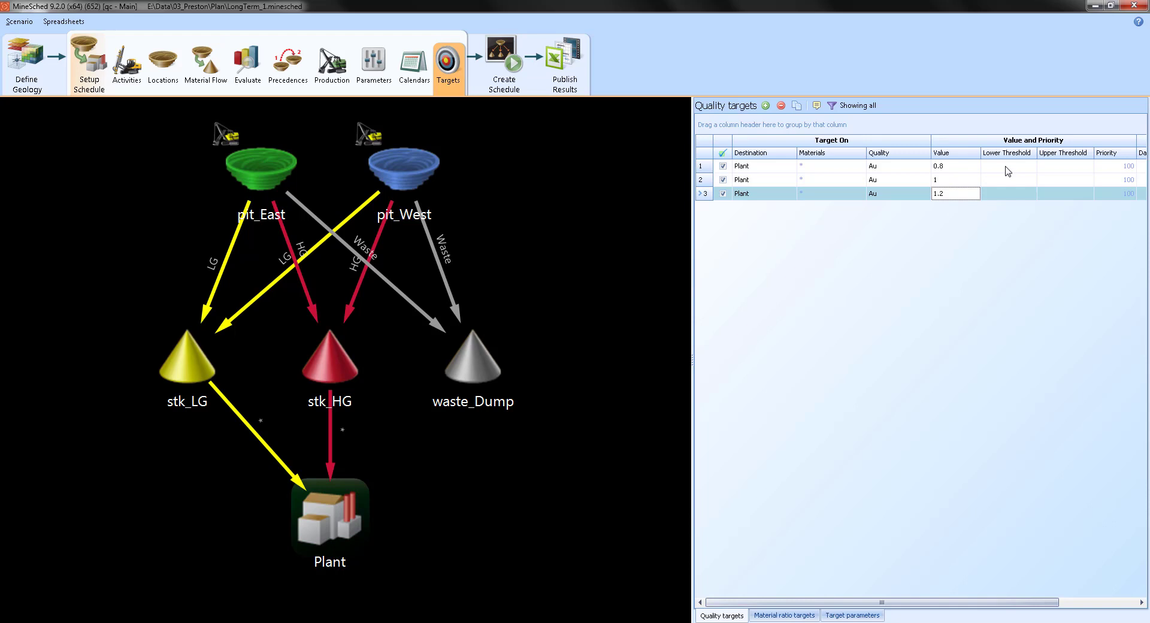
pyautogui.moveTo(692, 247); pyautogui.dragTo(617, 237)
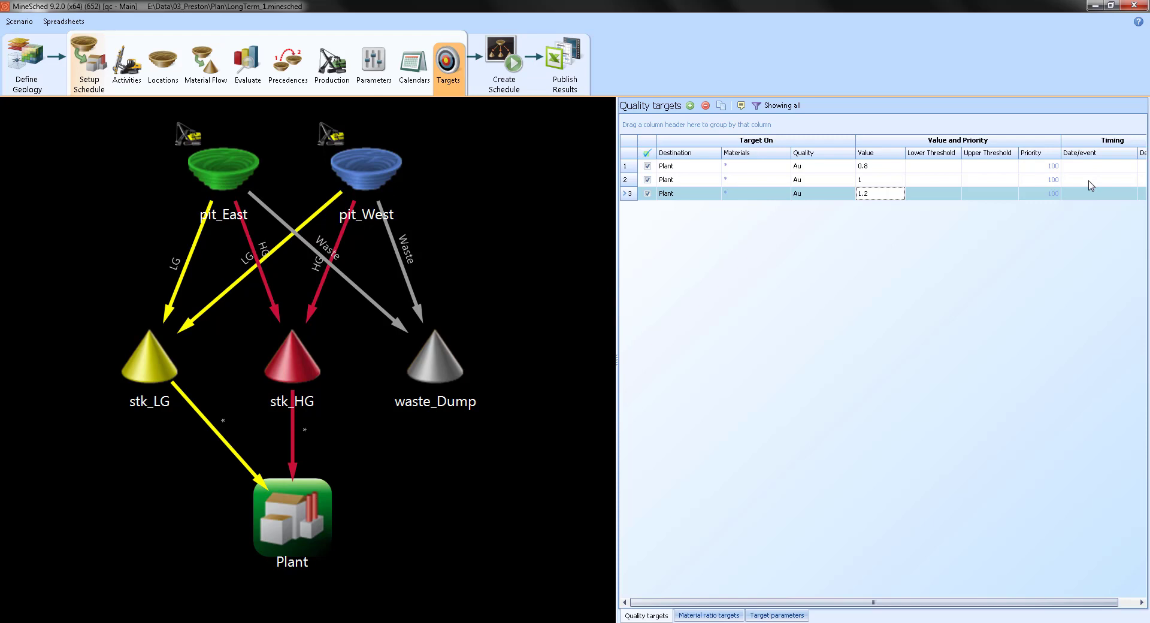
# In the Event Builder, trigger target 2 on period 8 completion and target 3 on period 12
pyautogui.click(1089, 181)
pyautogui.write('8')
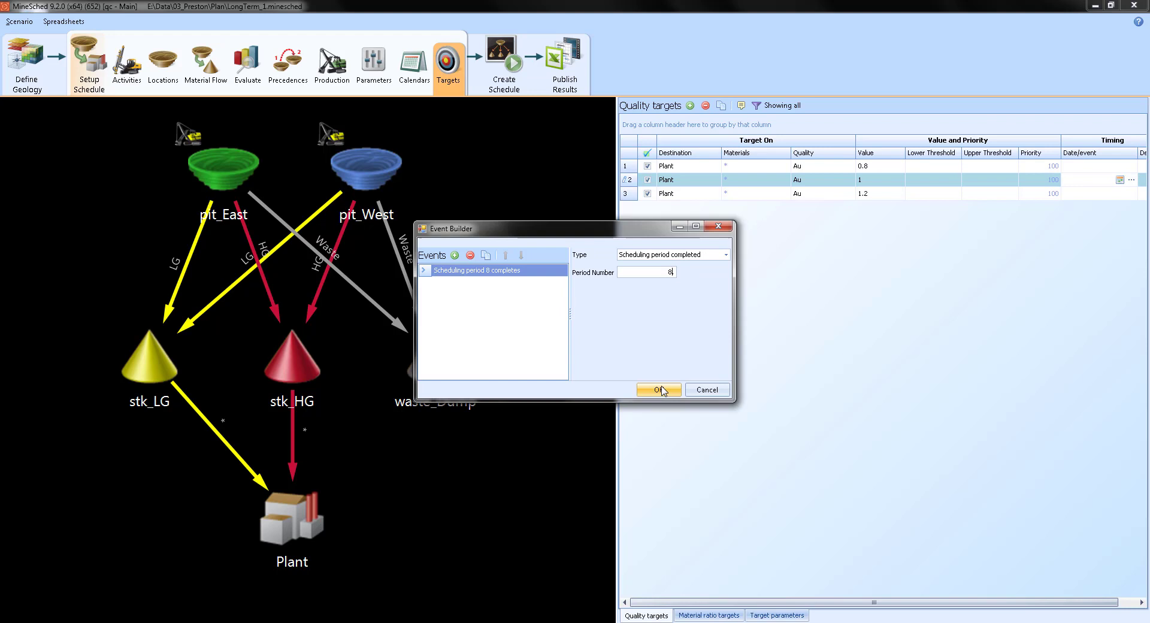
pyautogui.click(663, 390)
pyautogui.click(1097, 193)
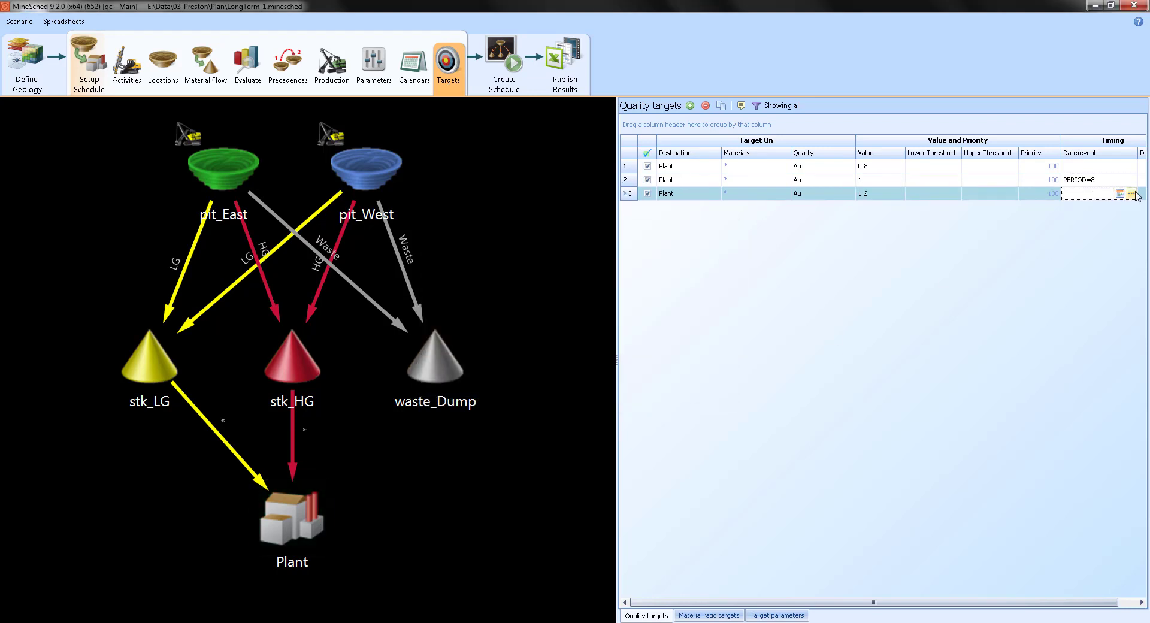
pyautogui.click(1134, 194)
pyautogui.click(686, 255)
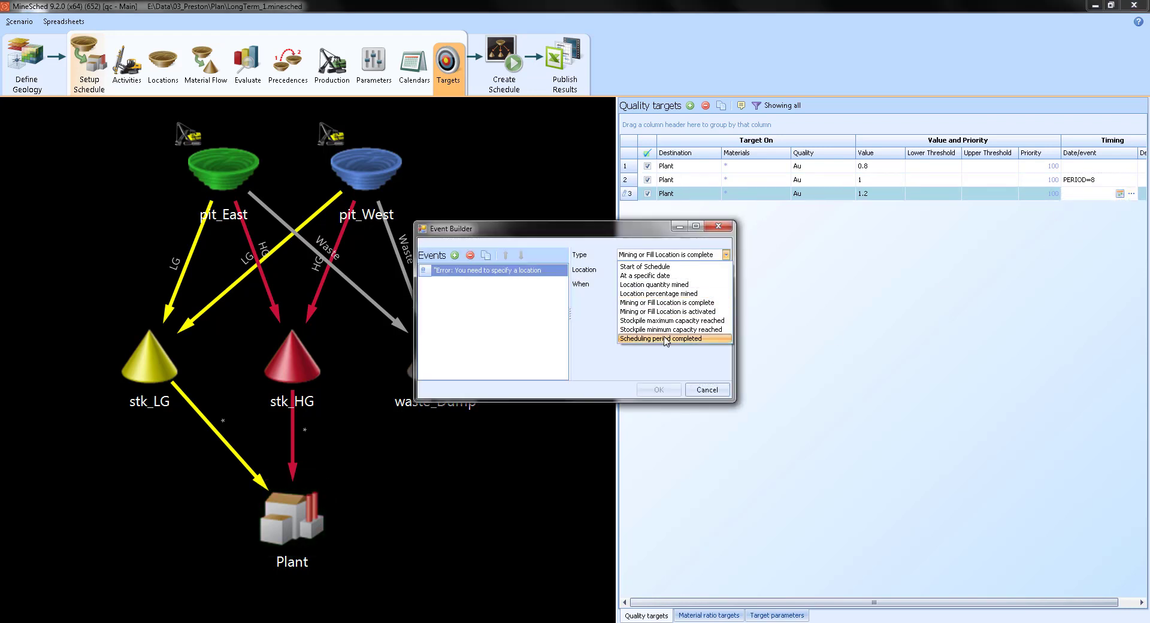
pyautogui.click(668, 336)
pyautogui.write('12')
pyautogui.moveTo(659, 273); pyautogui.dragTo(699, 273)
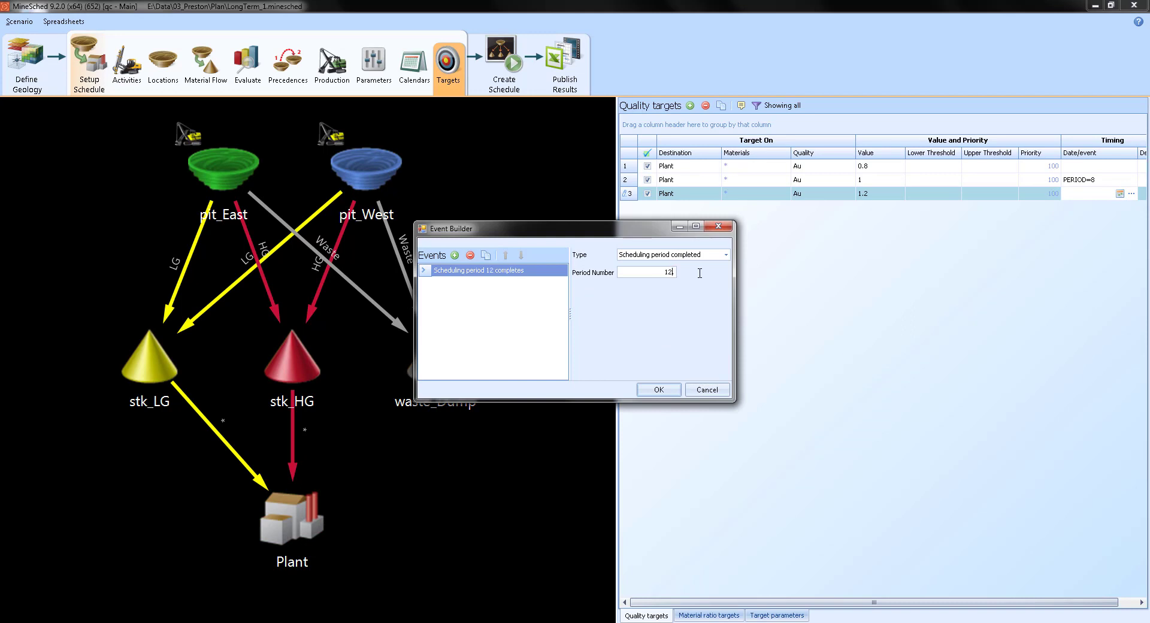
pyautogui.click(659, 390)
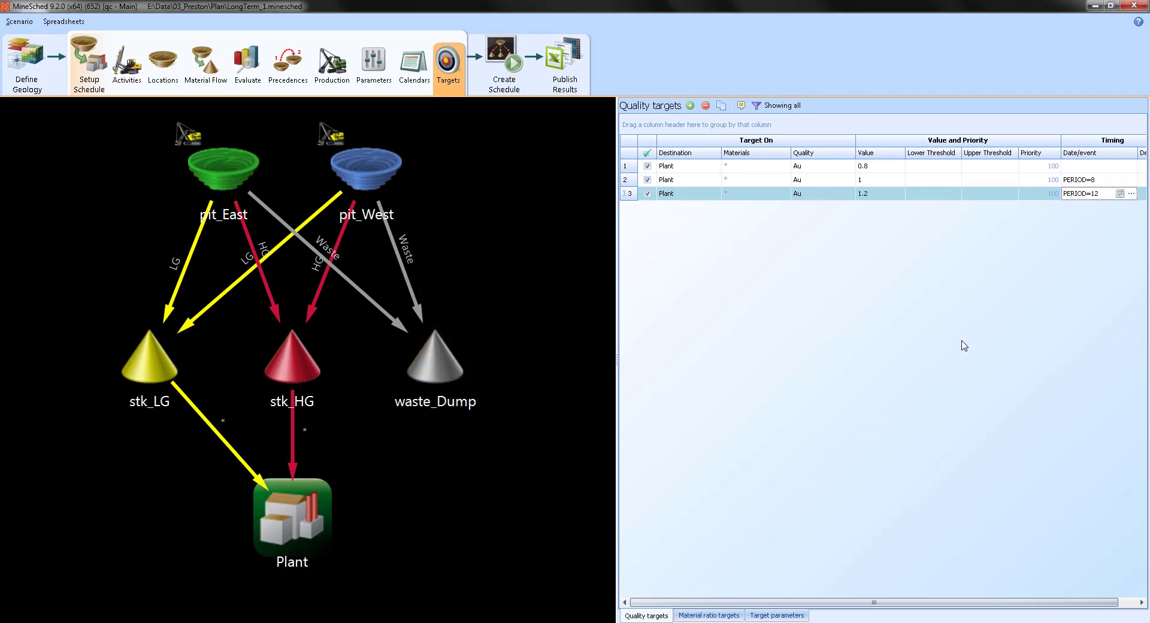
# Save the scenario with Ctrl+S and rerun the schedule with the timed targets
pyautogui.hotkey('ctrl', 's')
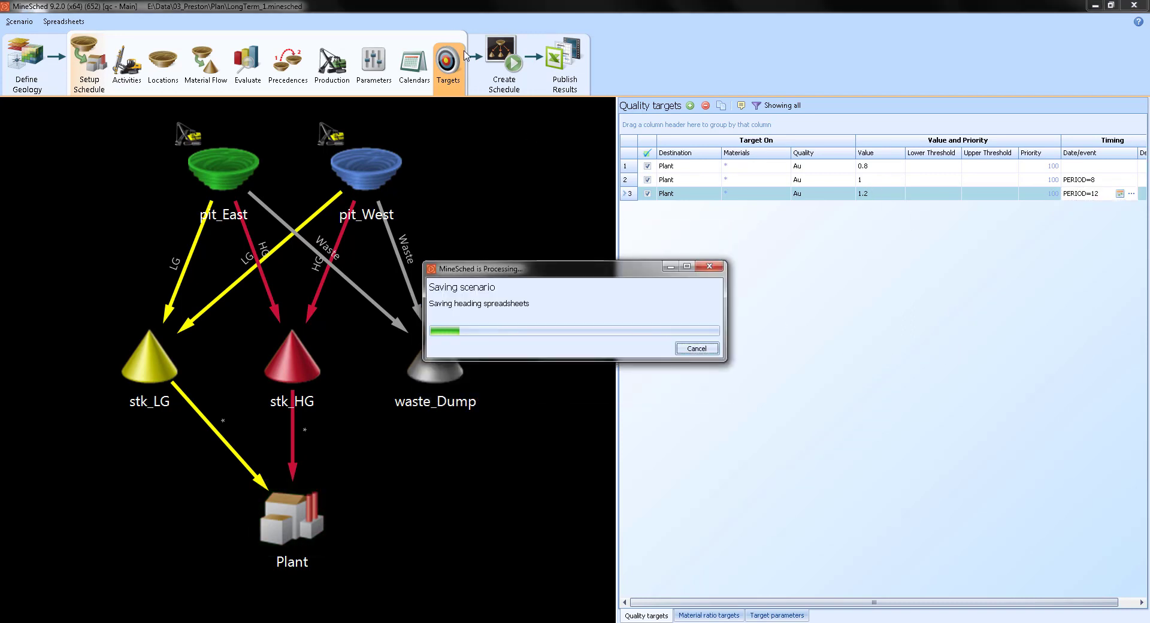
pyautogui.click(503, 55)
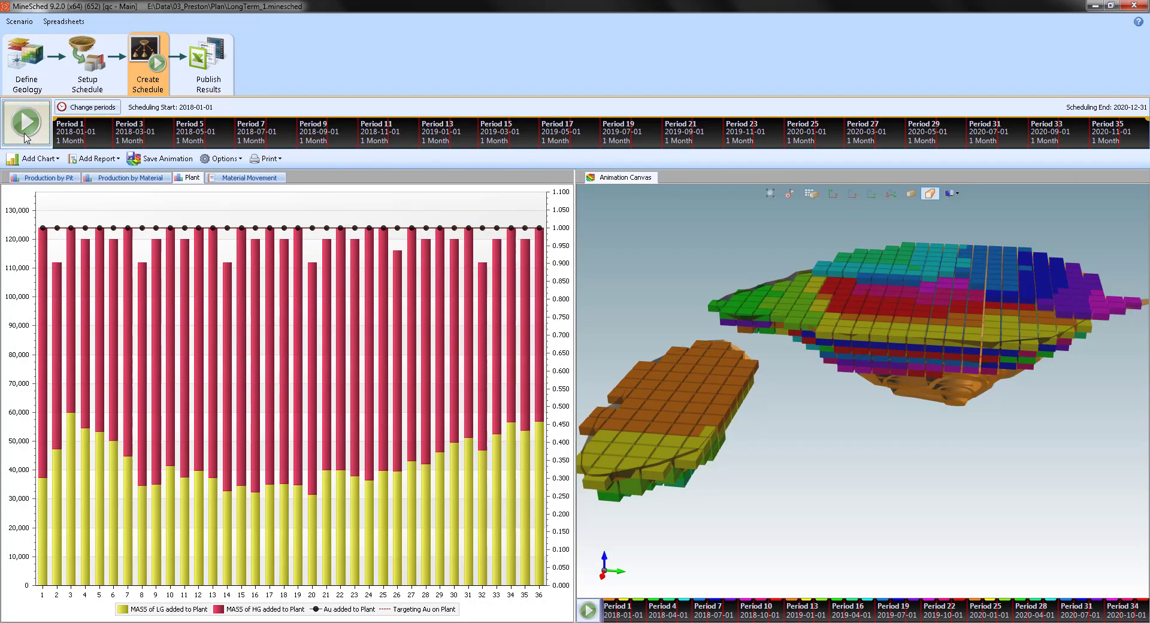
pyautogui.click(27, 122)
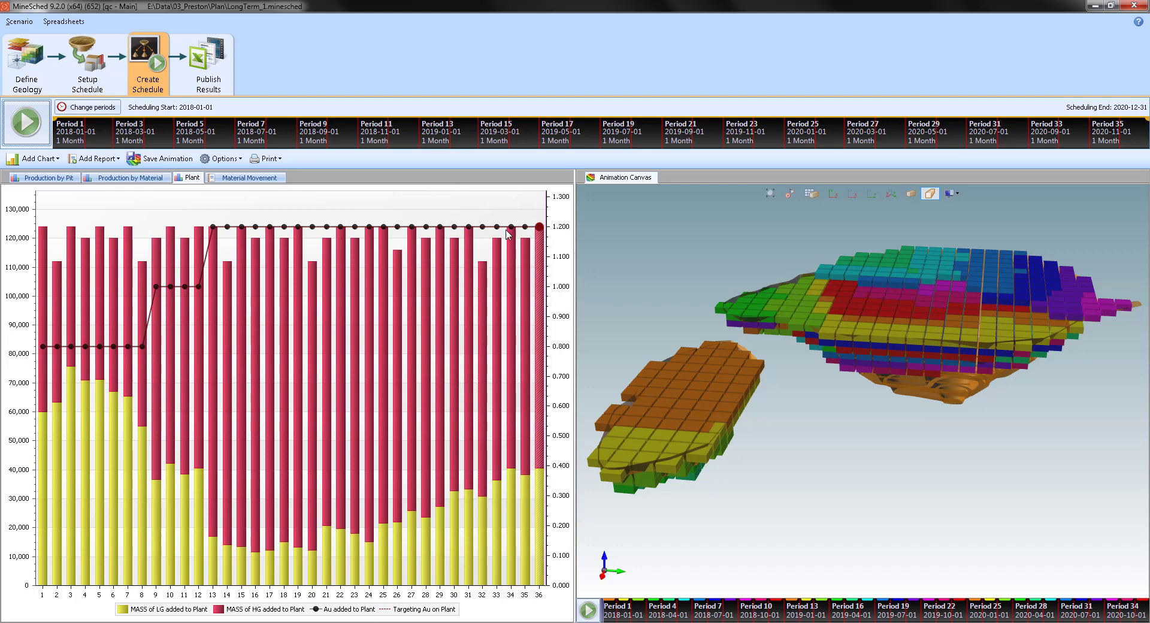
# Change the third Plant Au target's value to 1.8 and rerun the schedule
pyautogui.click(103, 61)
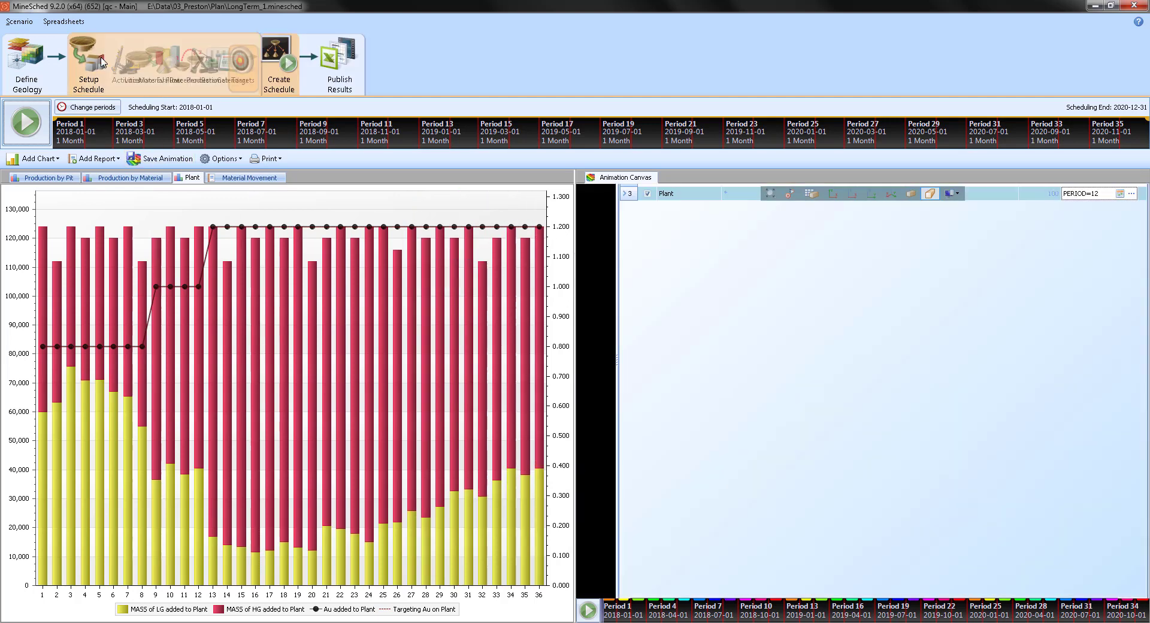
pyautogui.click(884, 193)
pyautogui.write('1.8')
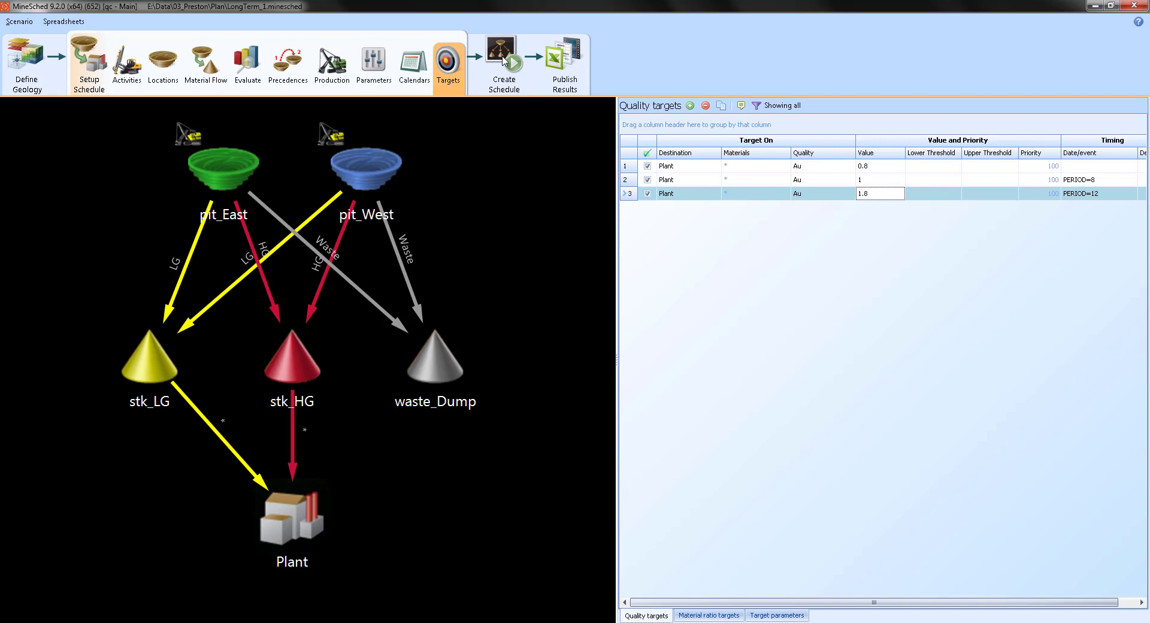
pyautogui.click(504, 60)
# Rerun the schedule with the third target restored to 1.2
pyautogui.click(504, 63)
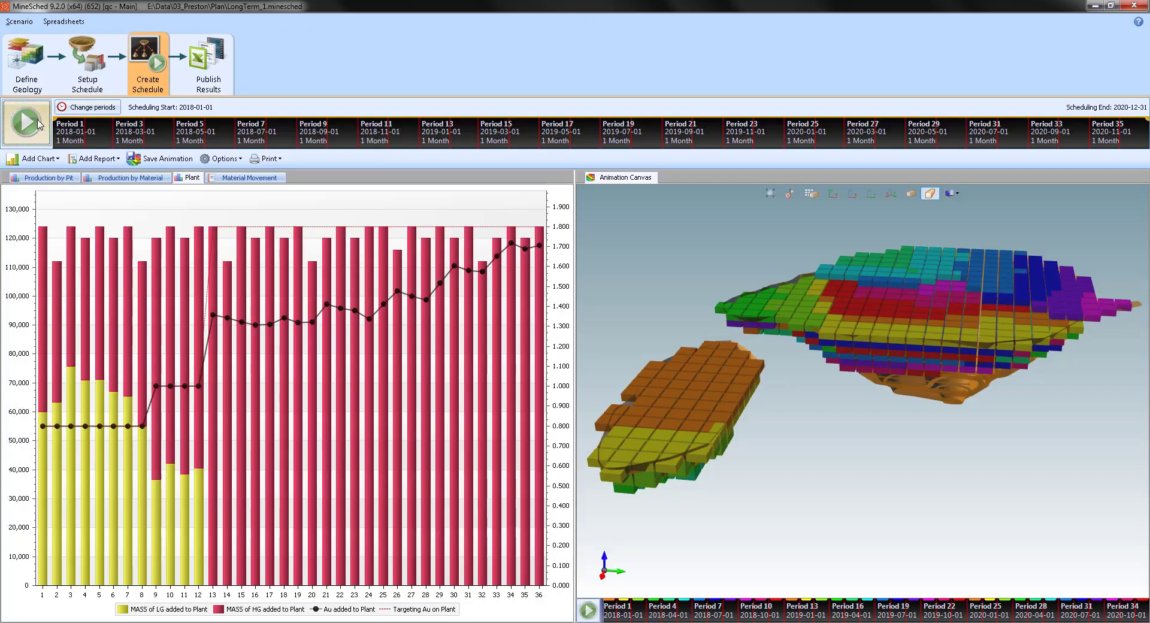
pyautogui.click(26, 122)
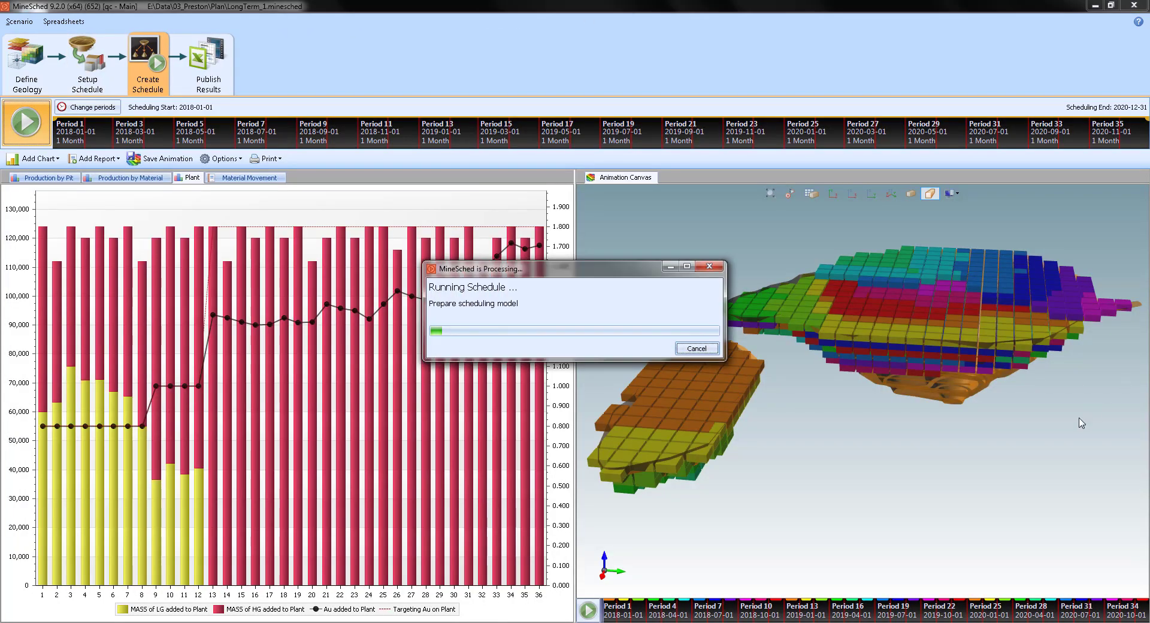